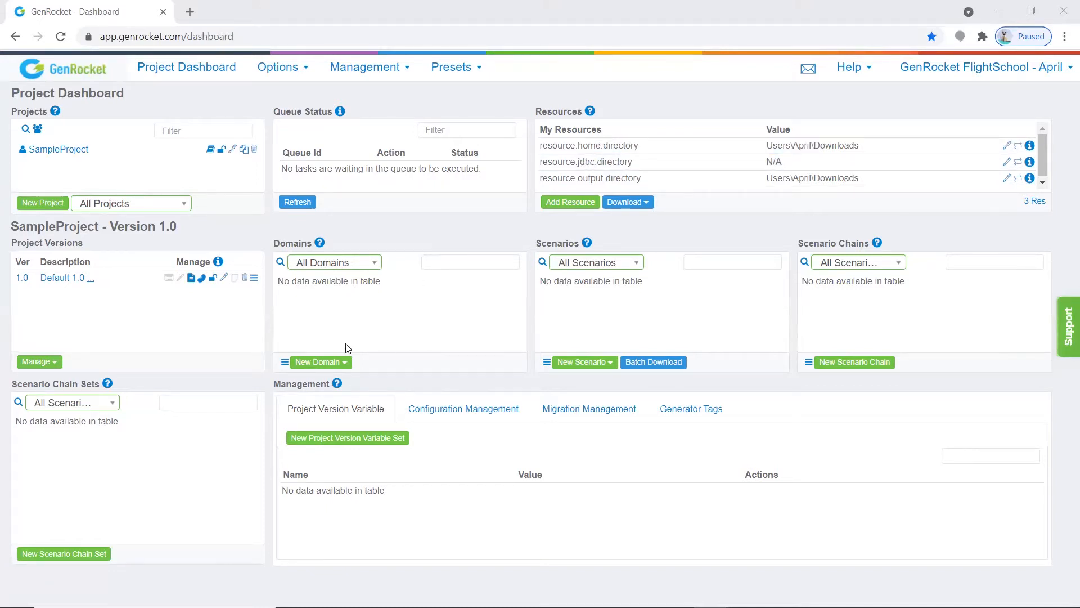
- Create a domain named User with generators, using the Linefeed delimiter and attributes firstName, lastName, middleInitial, username and password
{"action": "left_click", "coordinate": [319, 361]}
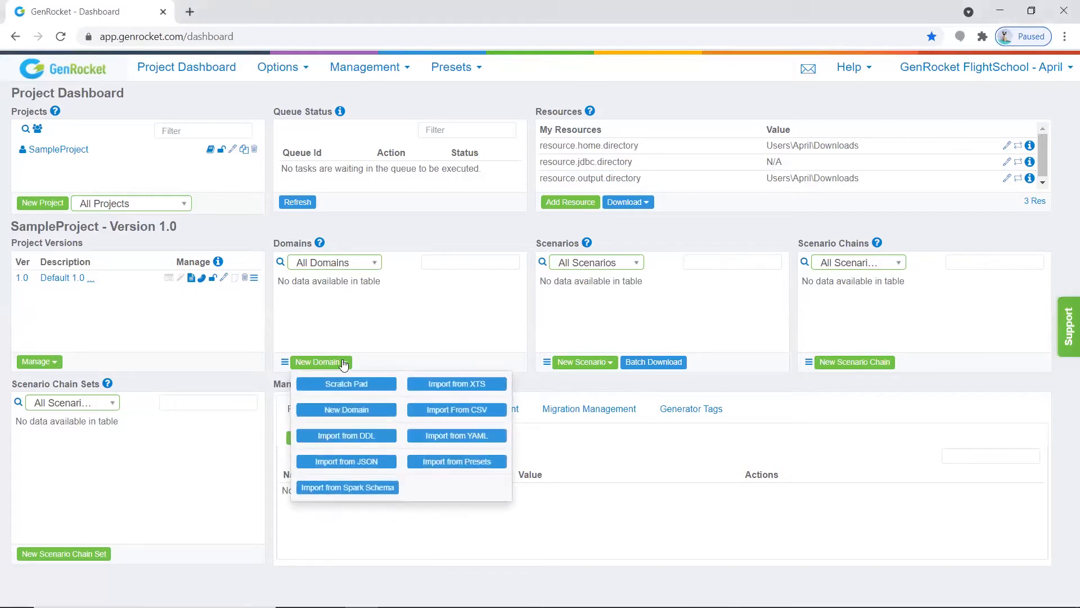
{"action": "left_click", "coordinate": [347, 409]}
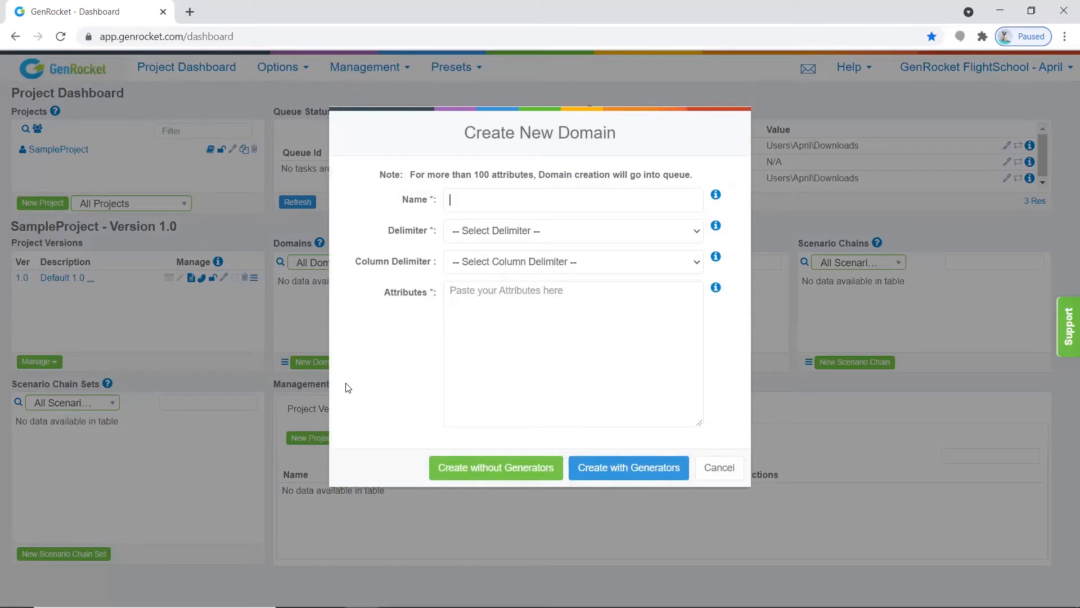
{"action": "type", "text": "User"}
{"action": "left_click", "coordinate": [503, 235]}
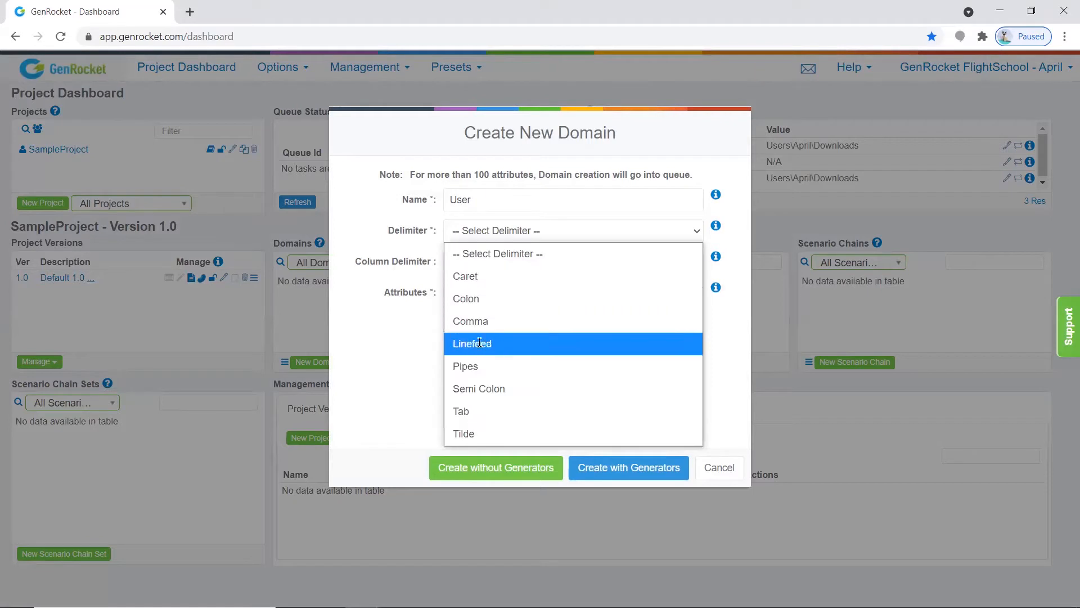
{"action": "left_click", "coordinate": [478, 341]}
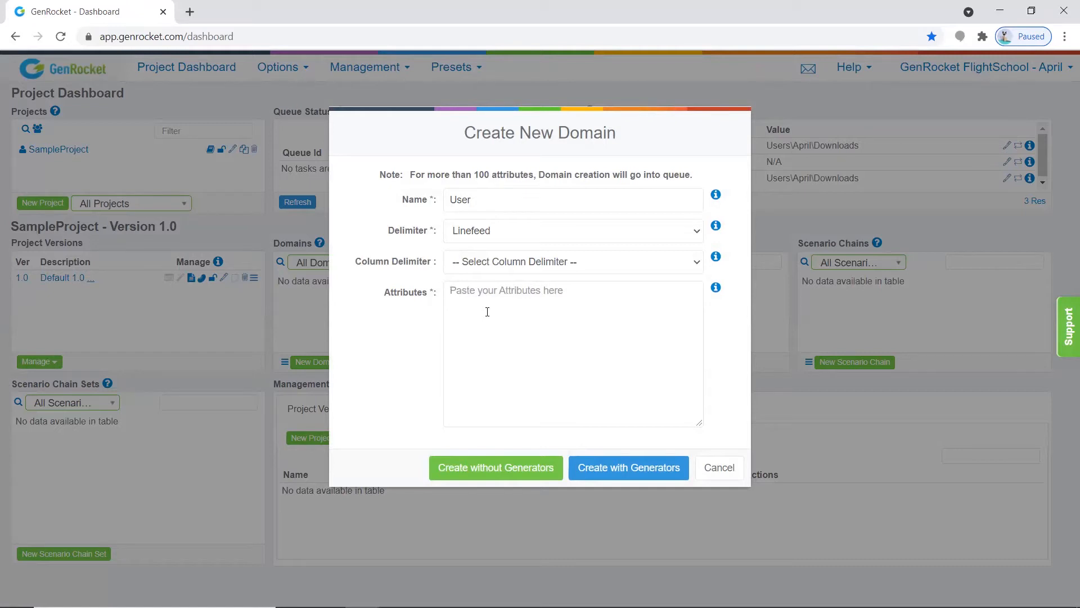
{"action": "key", "text": "ctrl+v"}
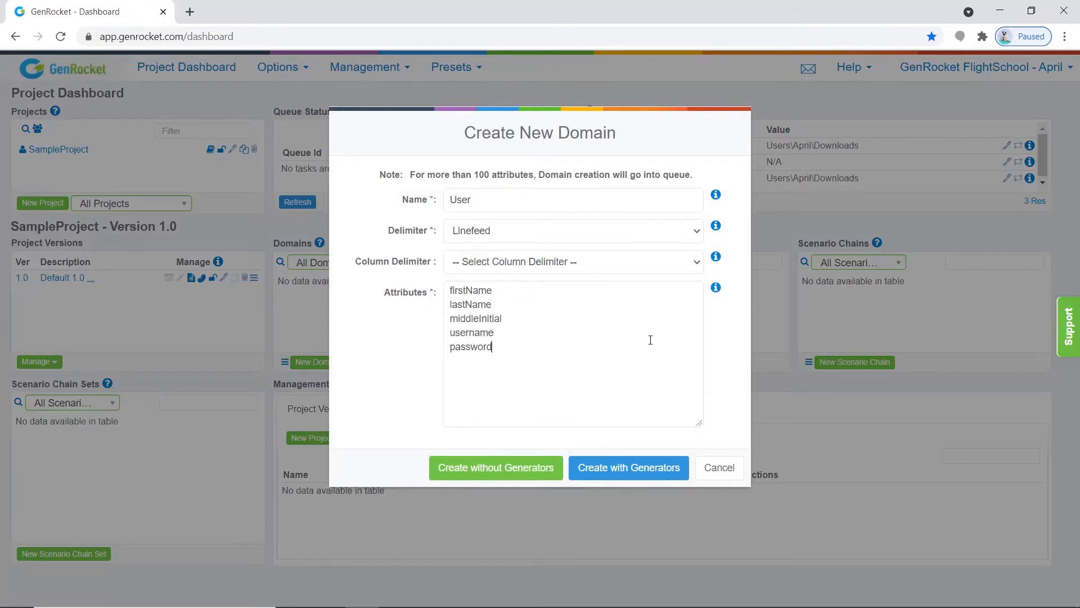
{"action": "left_click", "coordinate": [632, 466]}
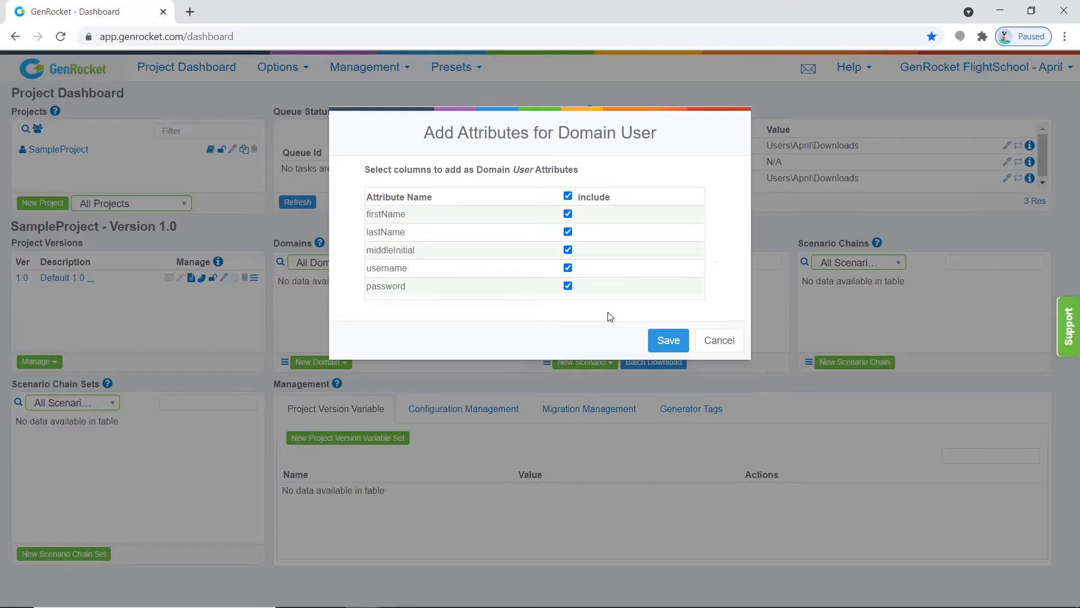
{"action": "left_click", "coordinate": [668, 339]}
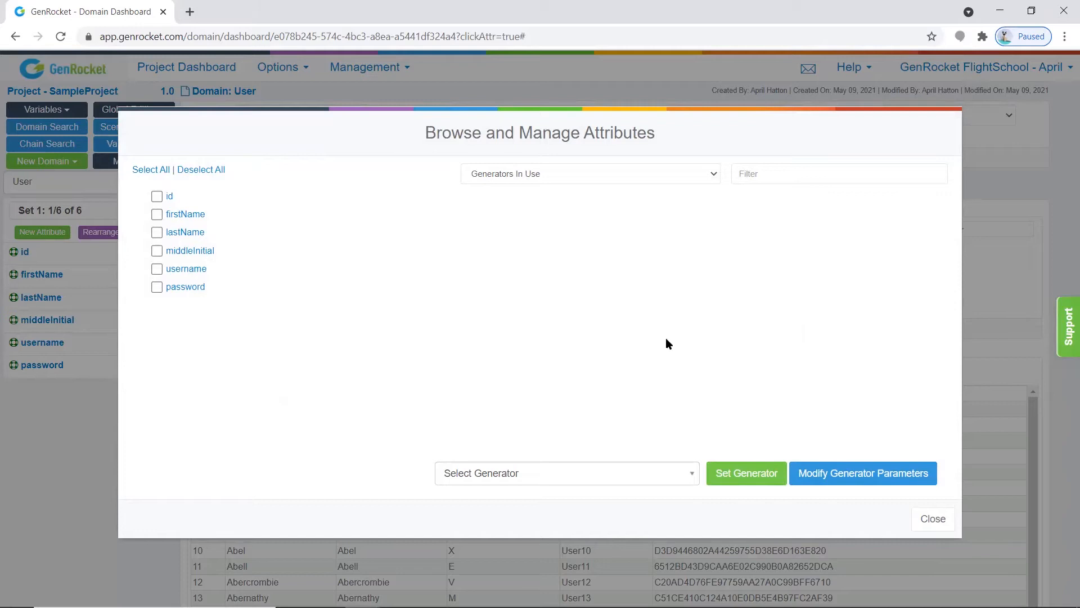
- Set the nameType parameter of the firstName attribute's NameGen generator to firstName, and close the attribute manager
{"action": "left_click", "coordinate": [688, 176]}
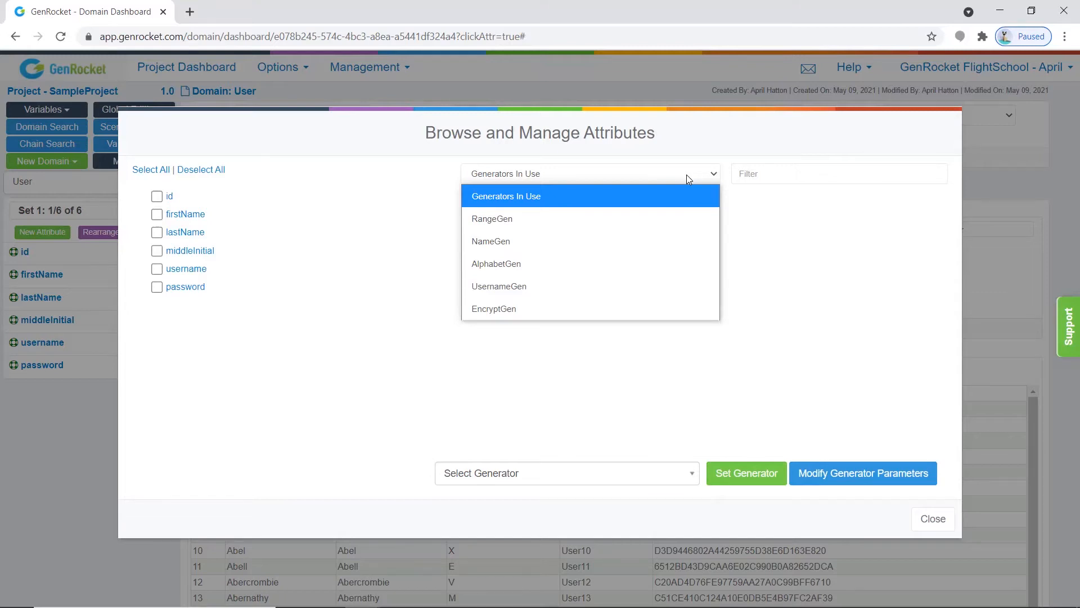
{"action": "left_click", "coordinate": [491, 241]}
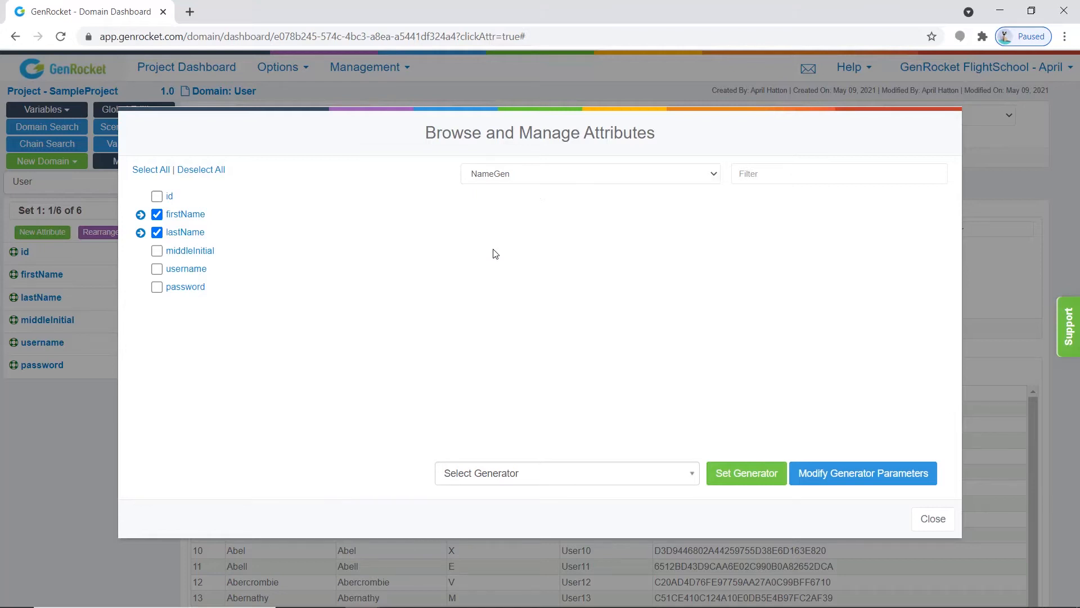
{"action": "left_click", "coordinate": [873, 476]}
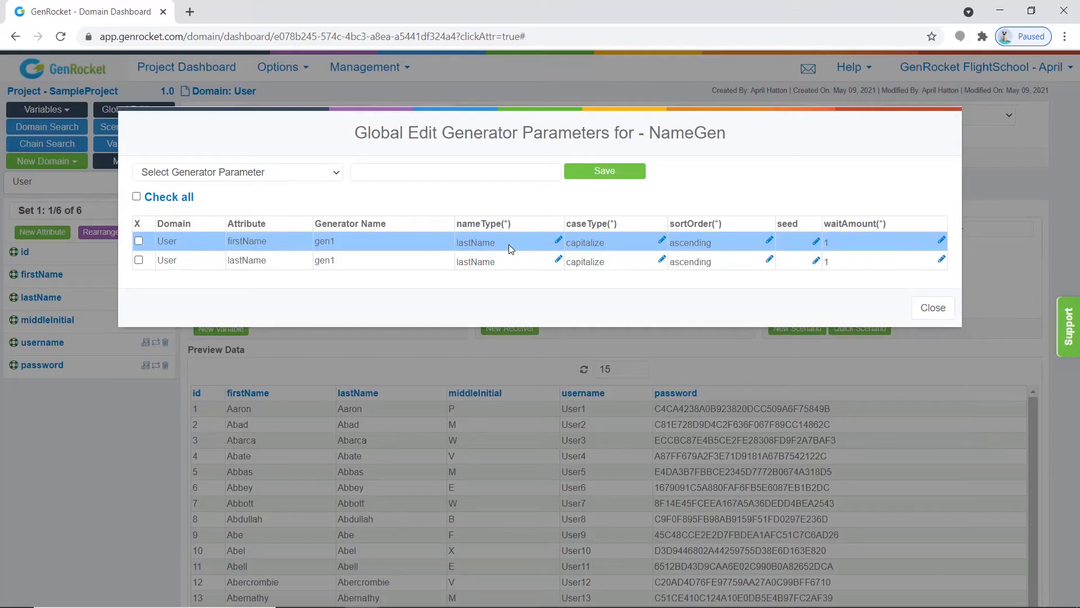
{"action": "left_click", "coordinate": [558, 241]}
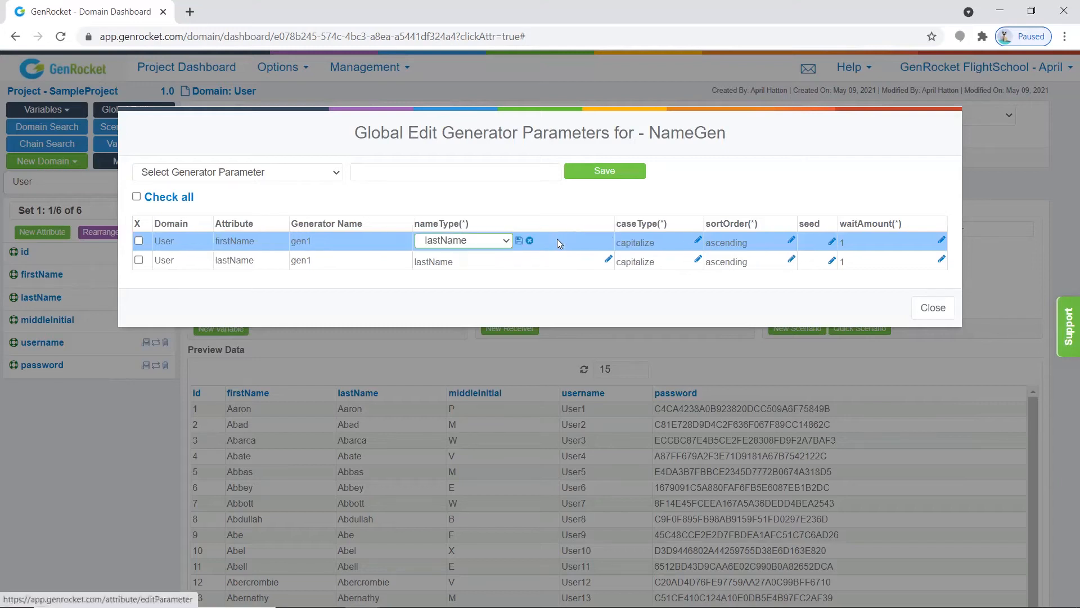
{"action": "left_click", "coordinate": [491, 242]}
{"action": "left_click", "coordinate": [456, 282]}
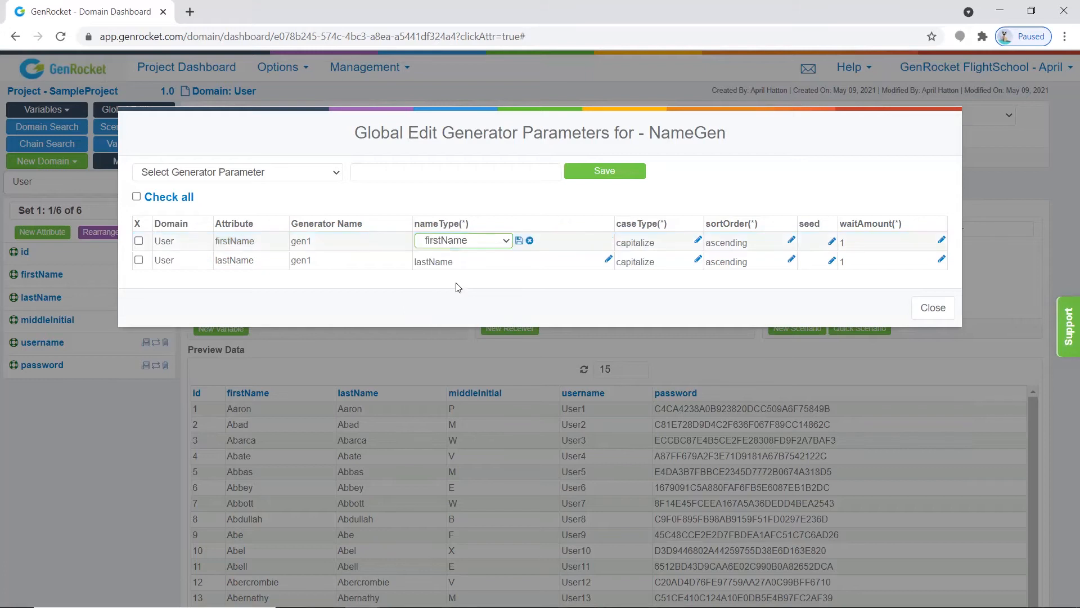
{"action": "left_click", "coordinate": [518, 242]}
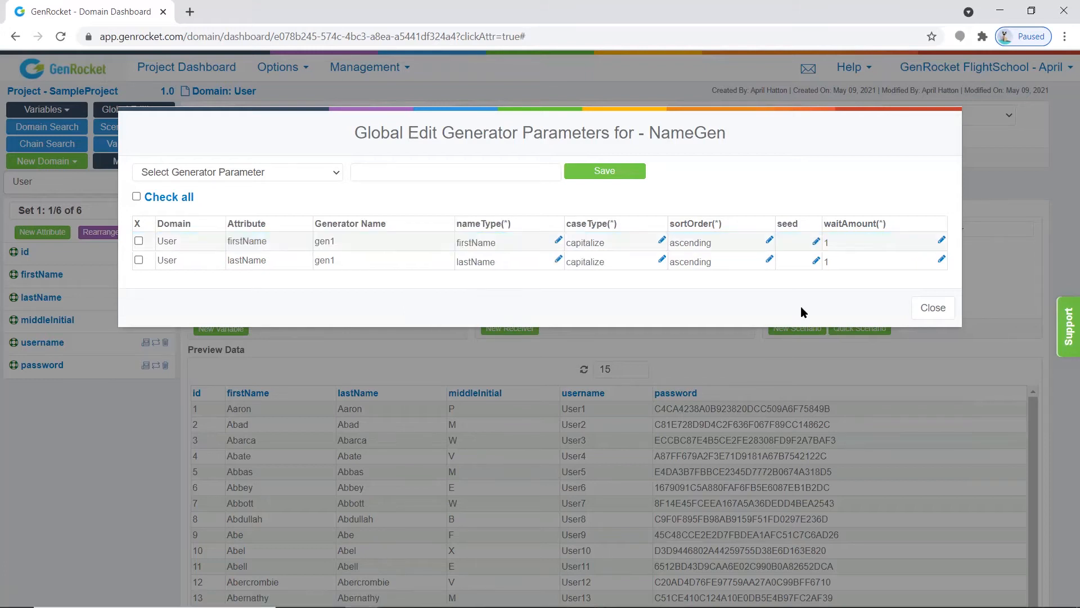
{"action": "left_click", "coordinate": [932, 307]}
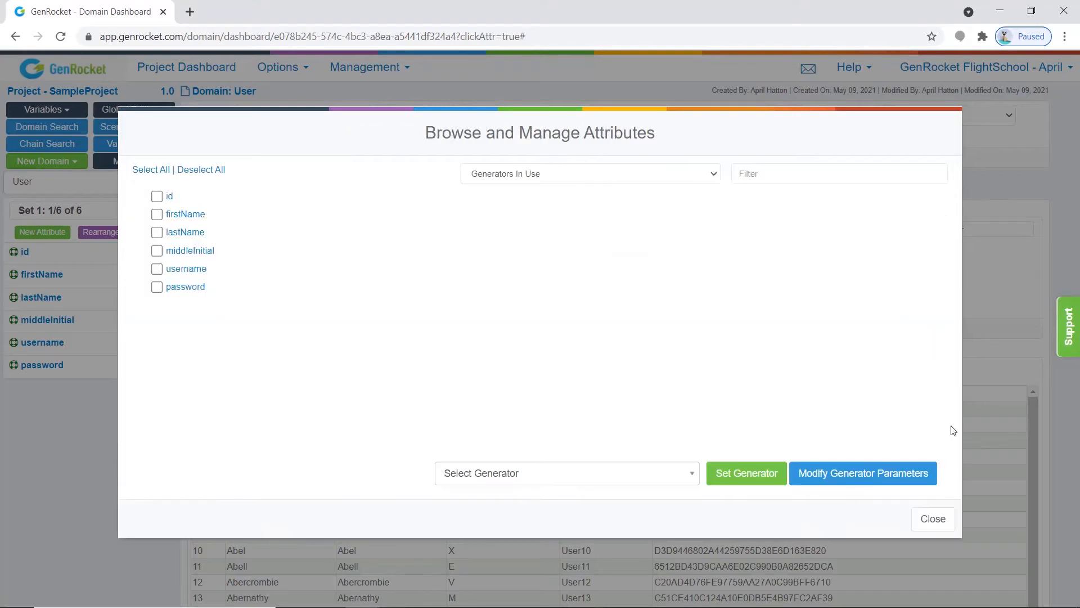
{"action": "left_click", "coordinate": [933, 518]}
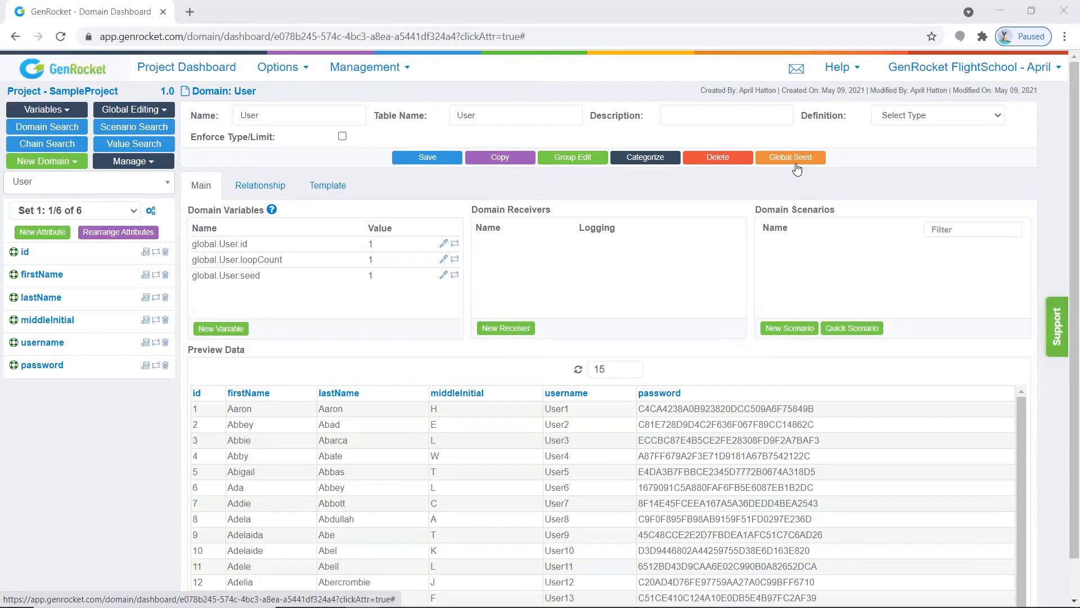
- Create a domain named Account with generators, using the Linefeed delimiter and attributes accountNumber, accountType, balance and rewardLevel
{"action": "left_click", "coordinate": [63, 162]}
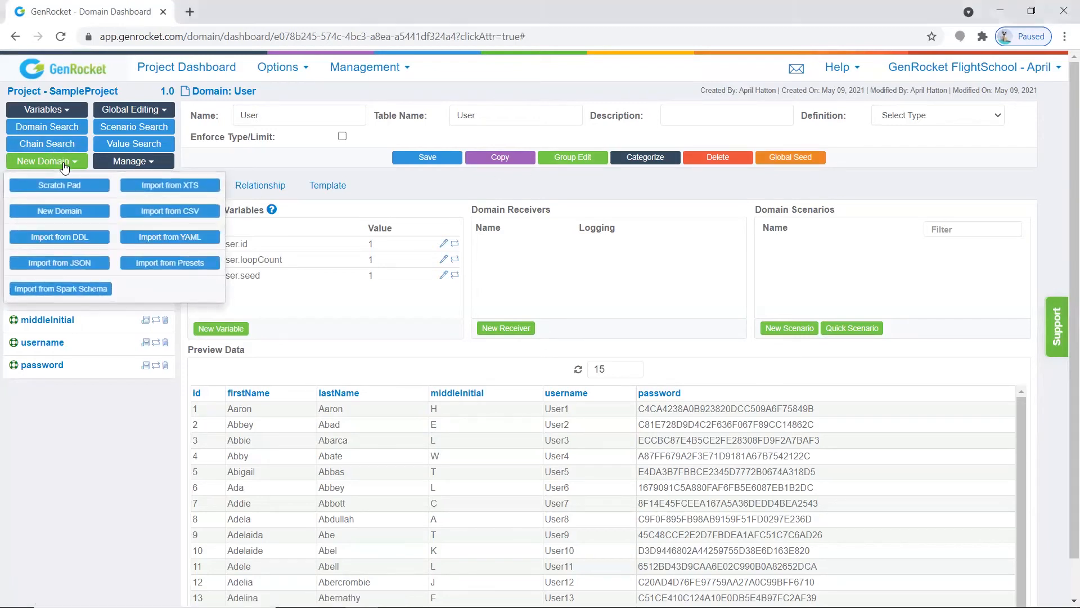
{"action": "left_click", "coordinate": [79, 184]}
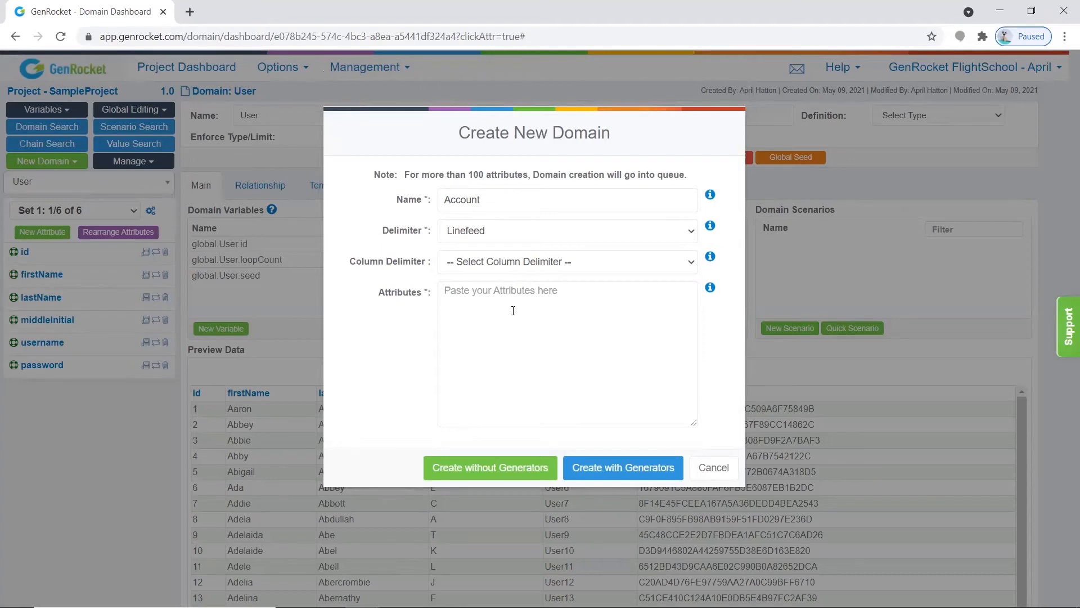
{"action": "type", "text": "accountNumber accountType balance rewardLevel"}
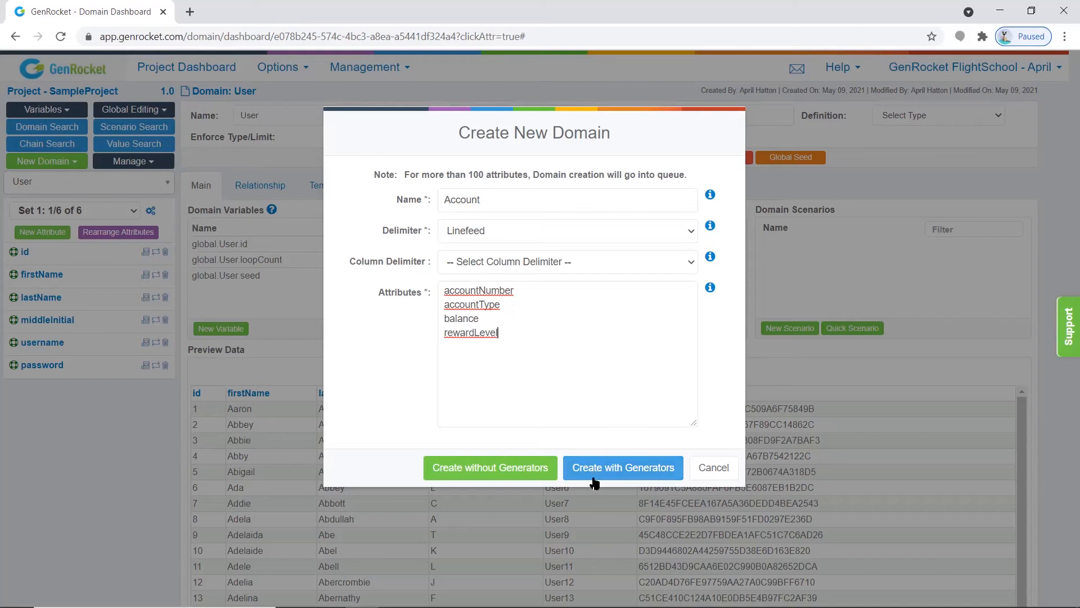
{"action": "left_click", "coordinate": [635, 470]}
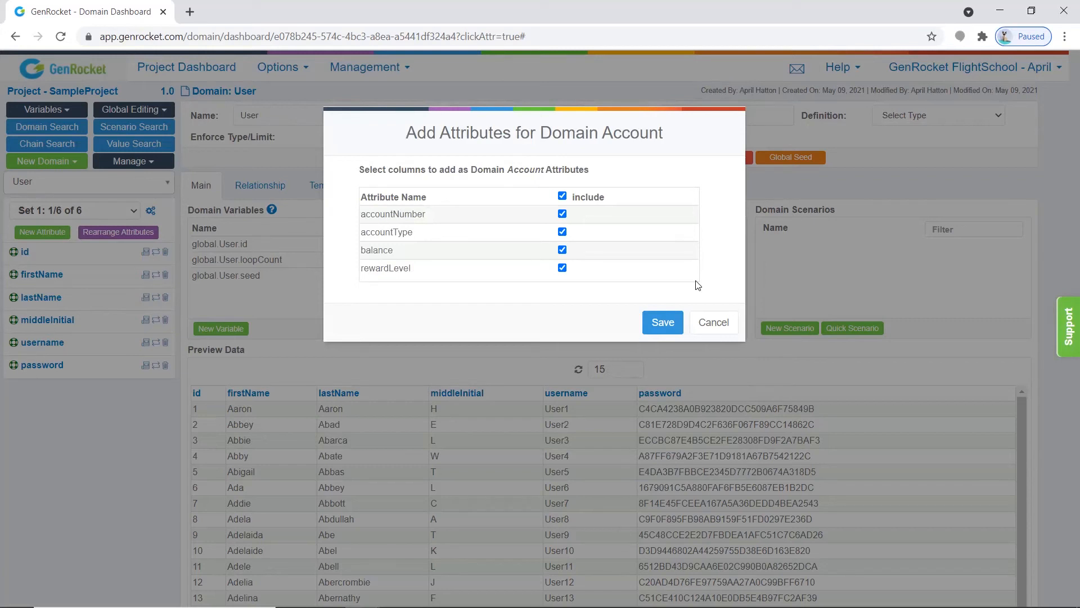
{"action": "left_click", "coordinate": [663, 323]}
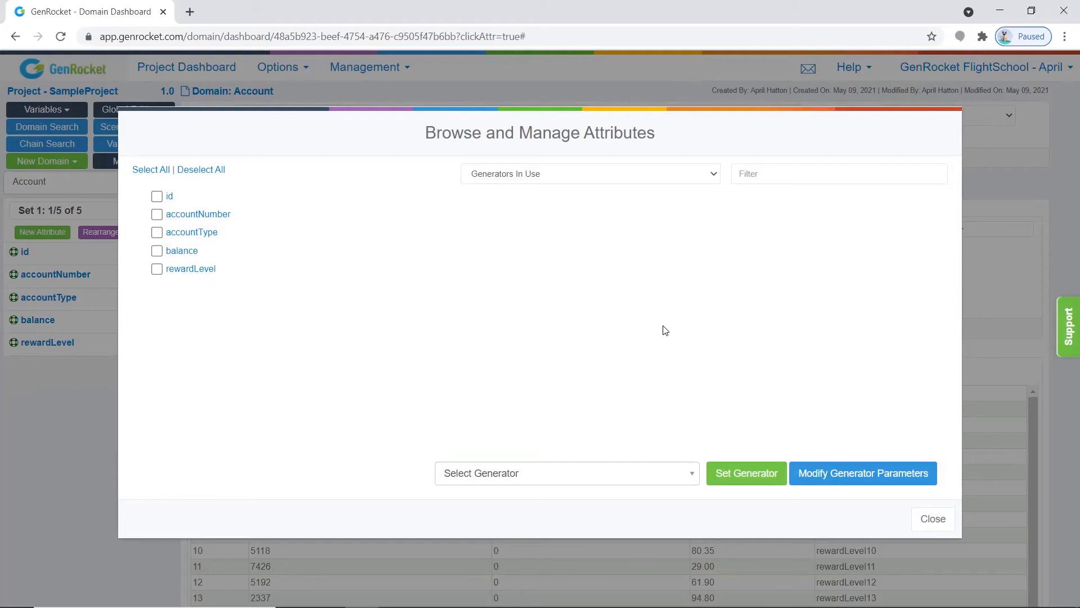
{"action": "left_click", "coordinate": [980, 309]}
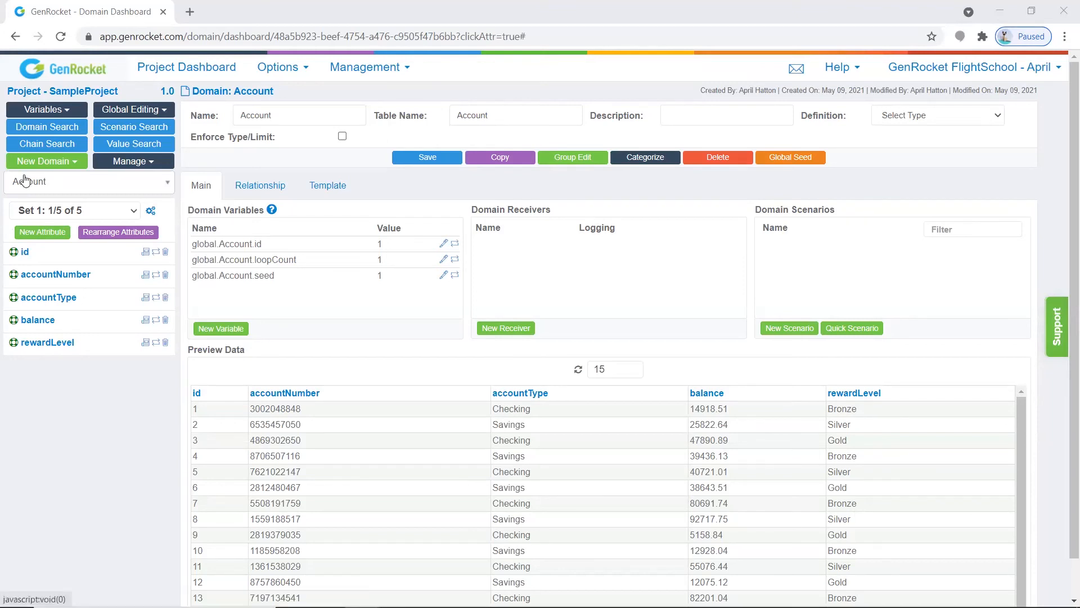
- Start a new domain named Address with Linefeed as the attribute delimiter
{"action": "left_click", "coordinate": [72, 162]}
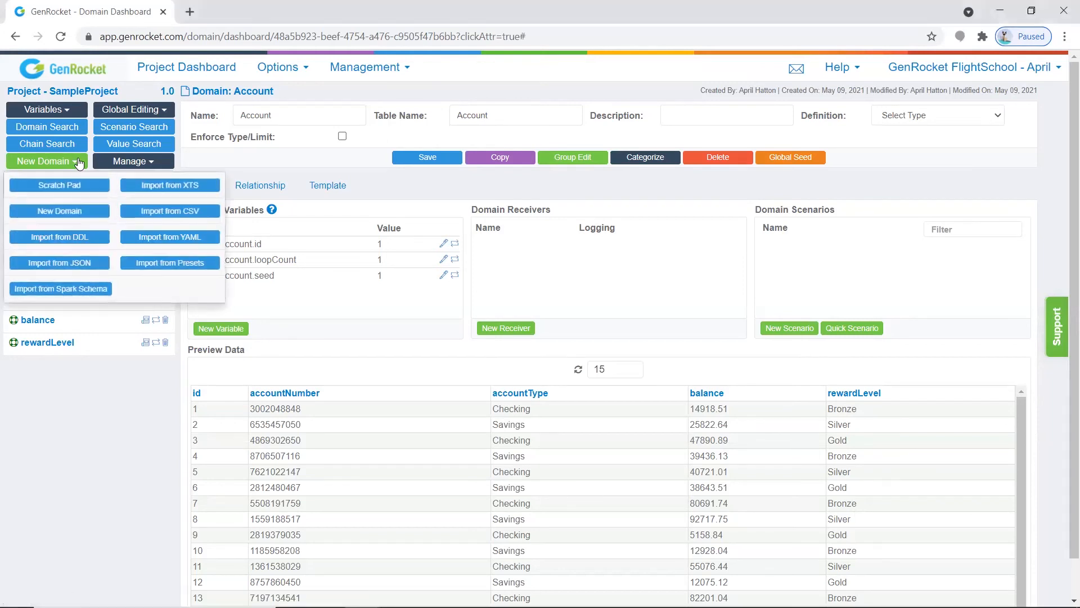
{"action": "left_click", "coordinate": [71, 188]}
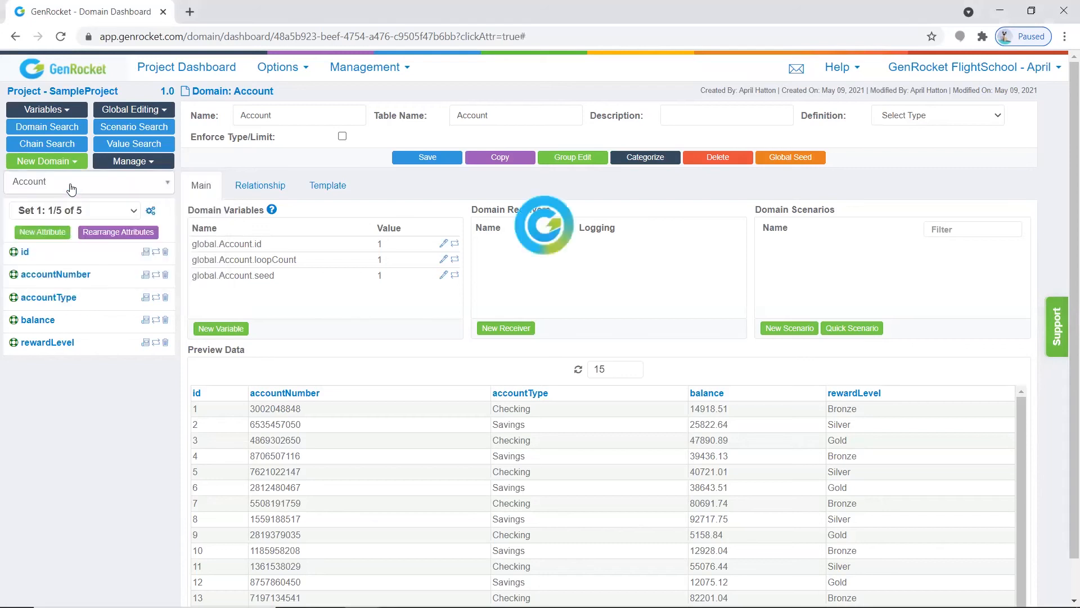
{"action": "type", "text": "Address"}
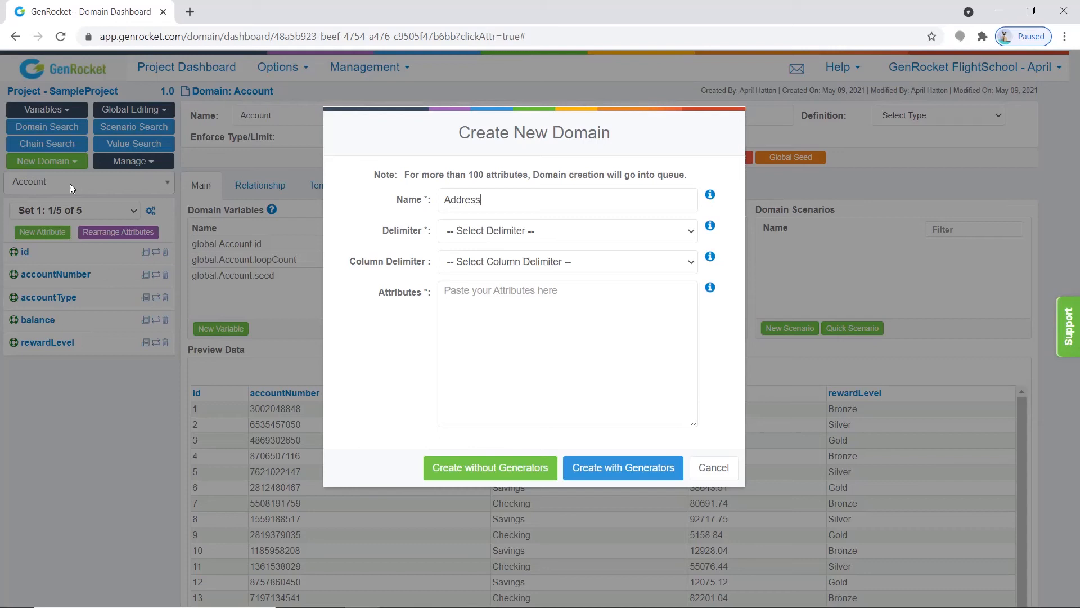
{"action": "left_click", "coordinate": [521, 231]}
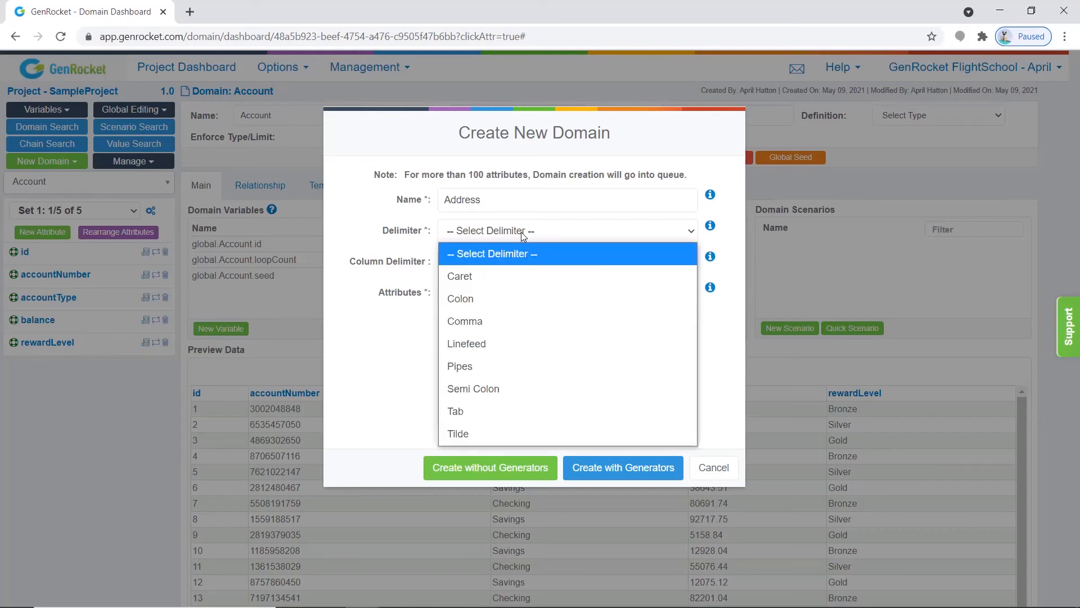
{"action": "left_click", "coordinate": [457, 344]}
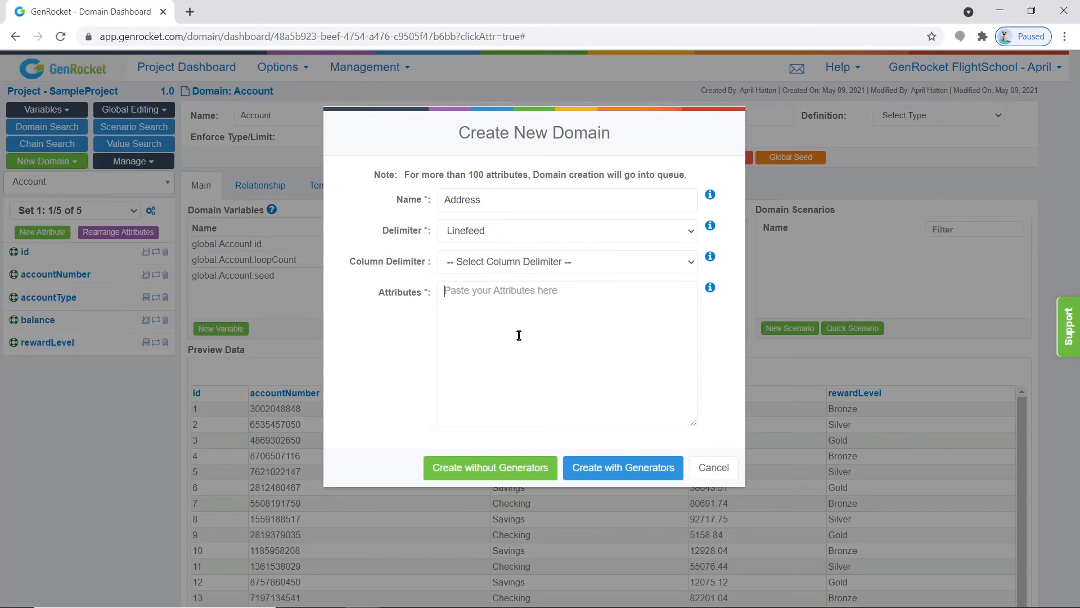
- List address1, city, state, zipCode and fullAddress as the Address domain's attributes, one per line
{"action": "type", "text": "address1"}
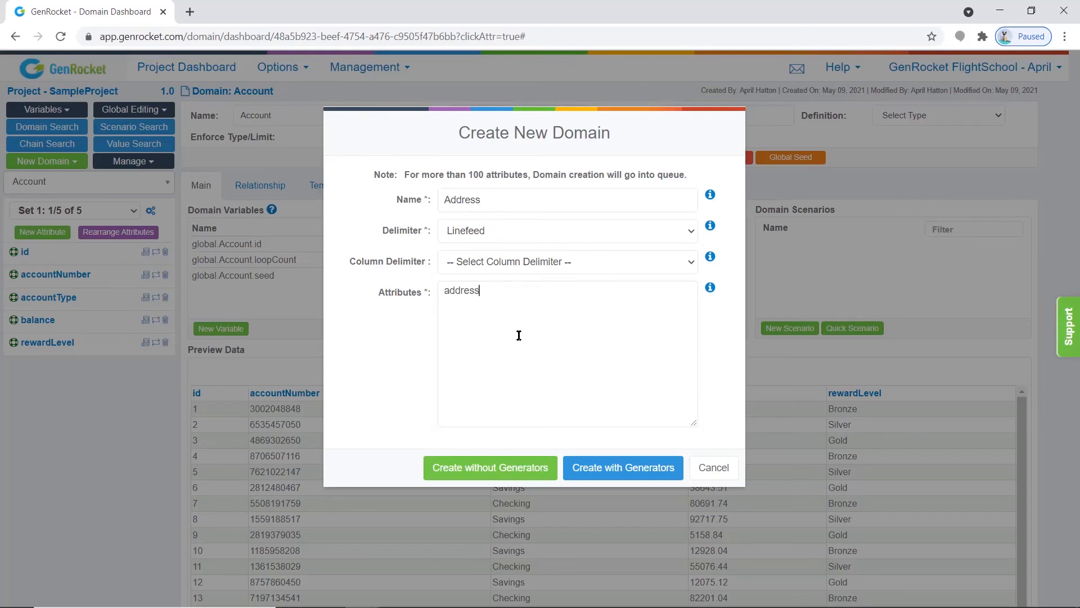
{"action": "key", "text": "Return"}
{"action": "type", "text": "city"}
{"action": "key", "text": "Return"}
{"action": "type", "text": "state"}
{"action": "key", "text": "Return"}
{"action": "type", "text": "zipcode"}
{"action": "key", "text": "BackSpace"}
{"action": "key", "text": "BackSpace"}
{"action": "key", "text": "BackSpace"}
{"action": "key", "text": "BackSpace"}
{"action": "type", "text": "Code"}
{"action": "key", "text": "Return"}
{"action": "type", "text": "fullAddress"}
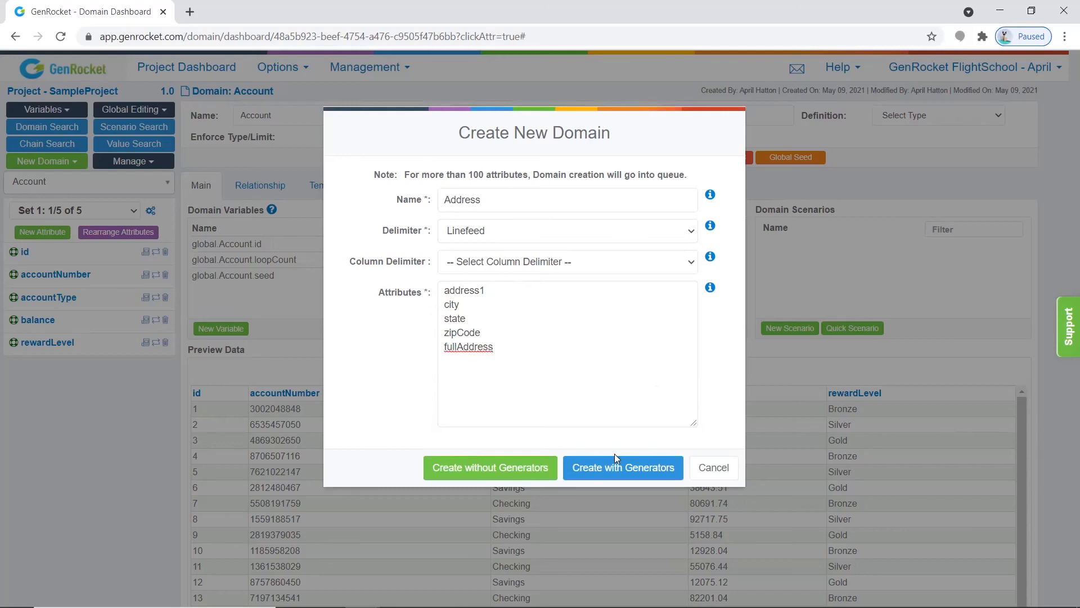
- Create the Address domain with generators, save all its attributes and close the attribute manager
{"action": "left_click", "coordinate": [627, 467]}
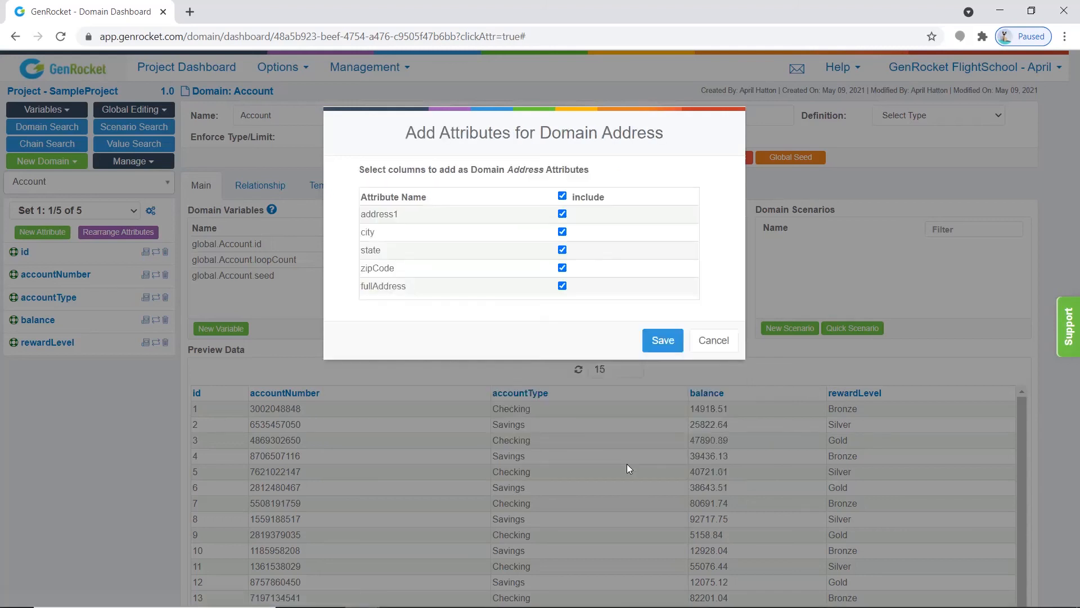
{"action": "left_click", "coordinate": [663, 339]}
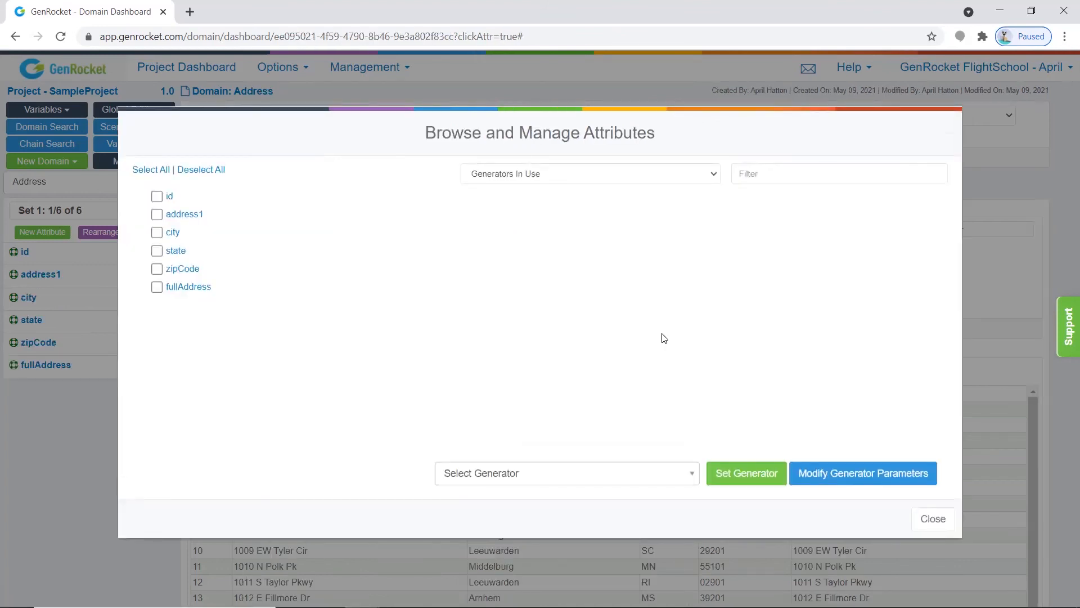
{"action": "left_click", "coordinate": [933, 518]}
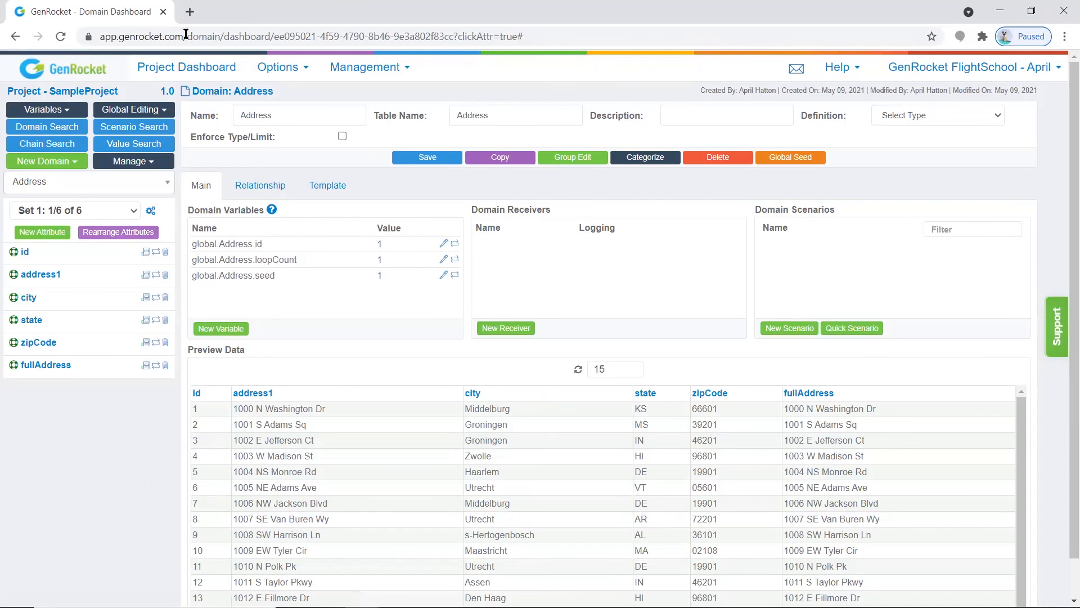
- Return to the Project Dashboard and check the new domains in the domain list
{"action": "left_click", "coordinate": [176, 68]}
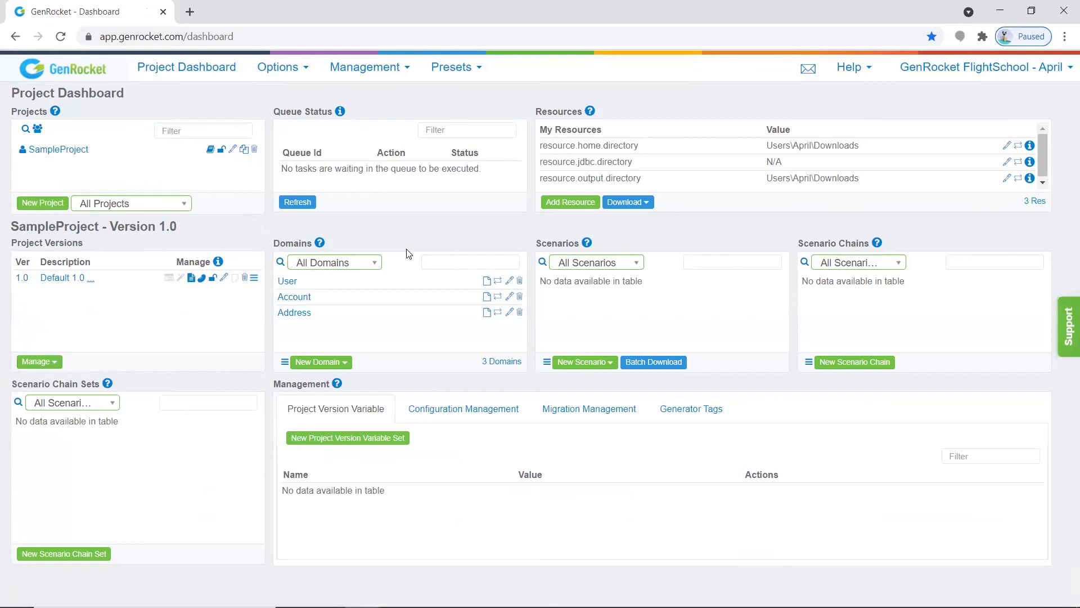
{"action": "mouse_move", "coordinate": [330, 297]}
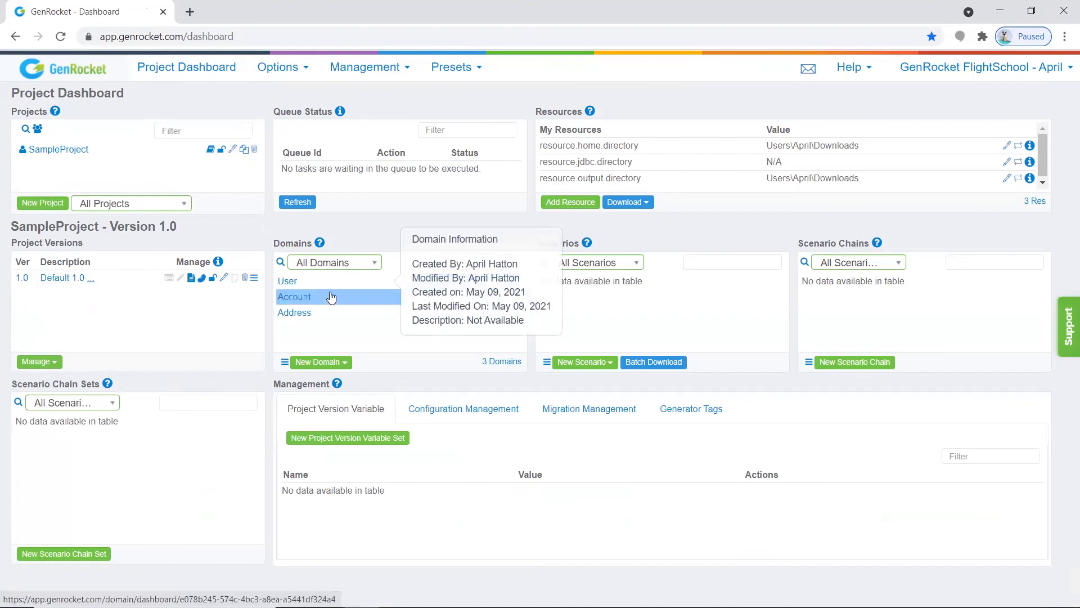
{"action": "mouse_move", "coordinate": [325, 315]}
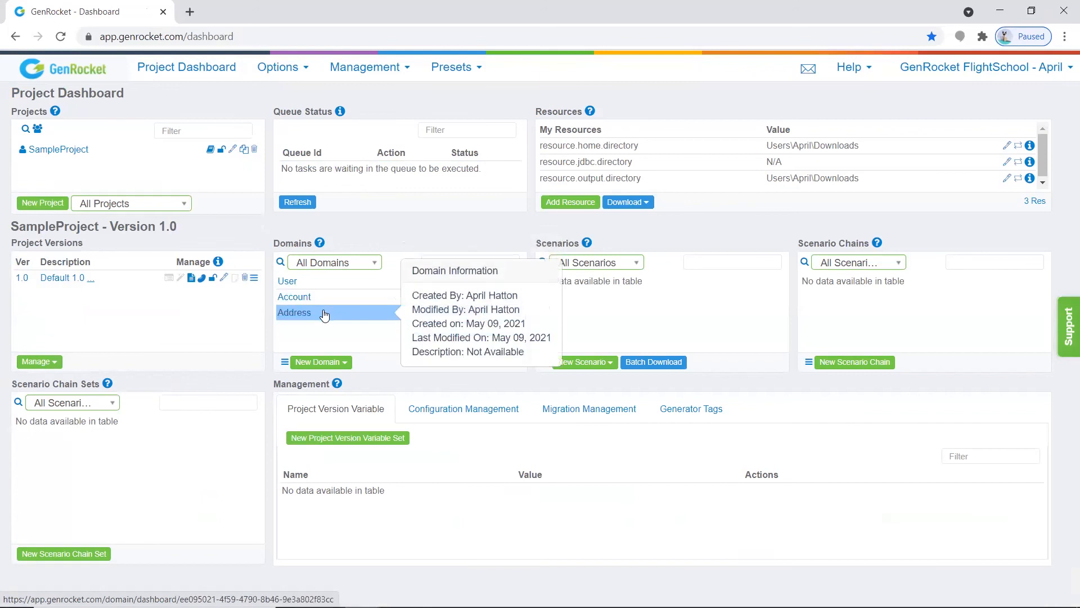